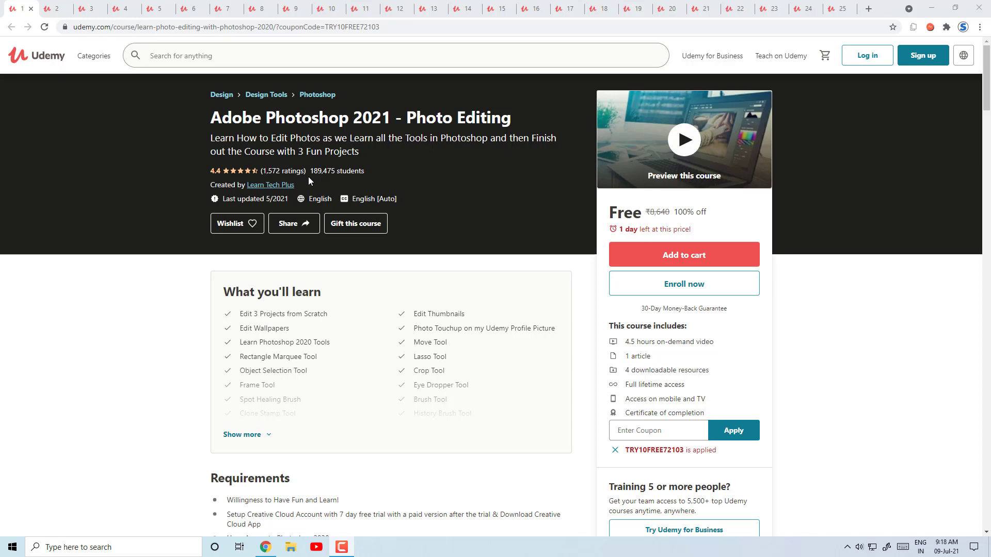
scroll(308, 177, "down", 6)
scroll(309, 184, "up", 3)
scroll(326, 317, "up", 3)
Browse the Content Marketing course in tab 2, then advance to the Graphic Design course.
left_click(52, 8)
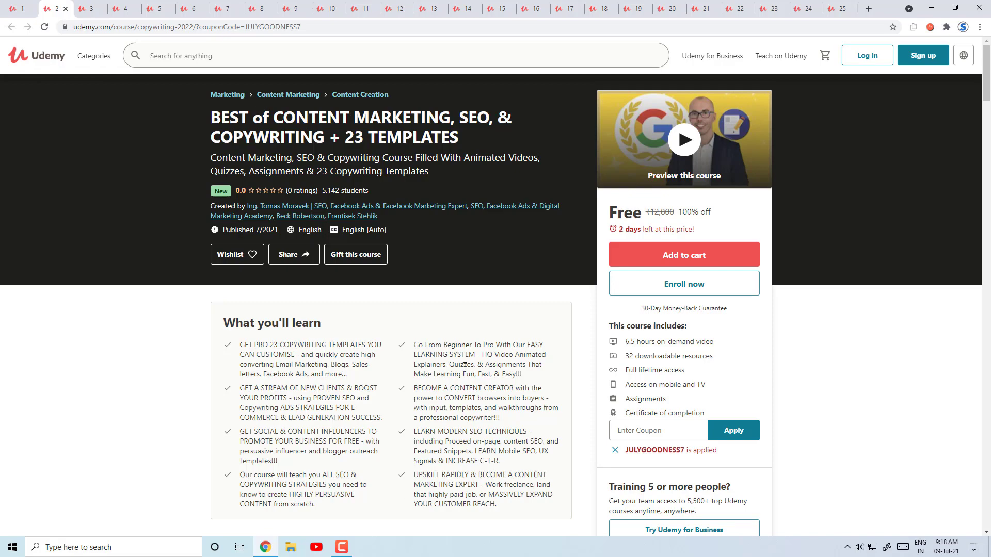
scroll(464, 370, "down", 5)
scroll(464, 370, "up", 3)
scroll(372, 310, "up", 1)
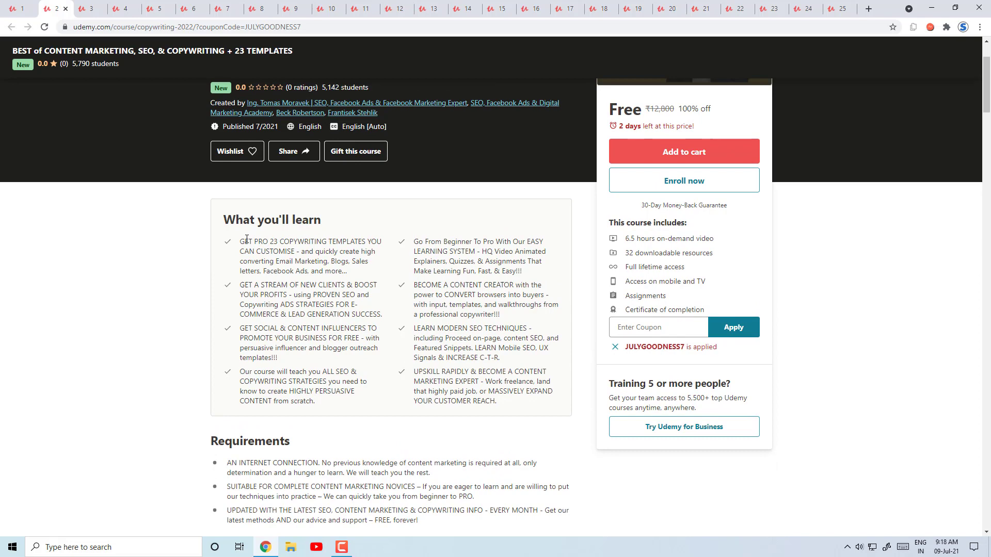
left_click_drag(244, 239, 495, 380)
left_click(215, 317)
scroll(214, 317, "up", 2)
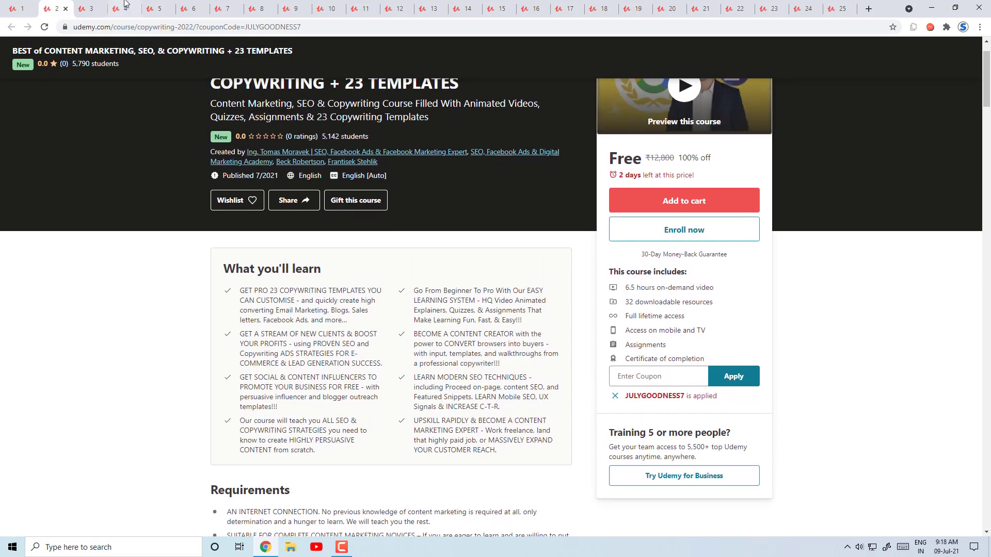
key("ctrl+Tab")
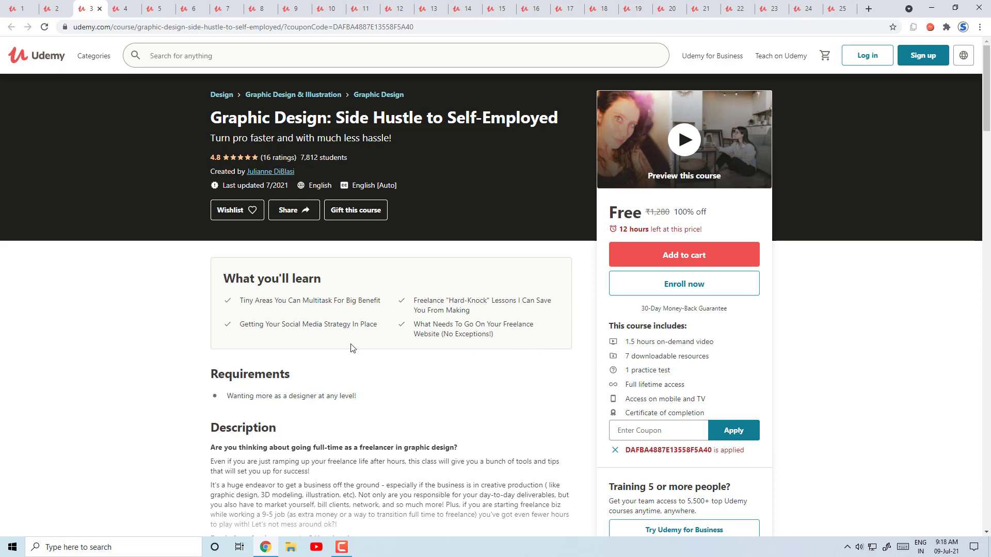
scroll(351, 347, "down", 8)
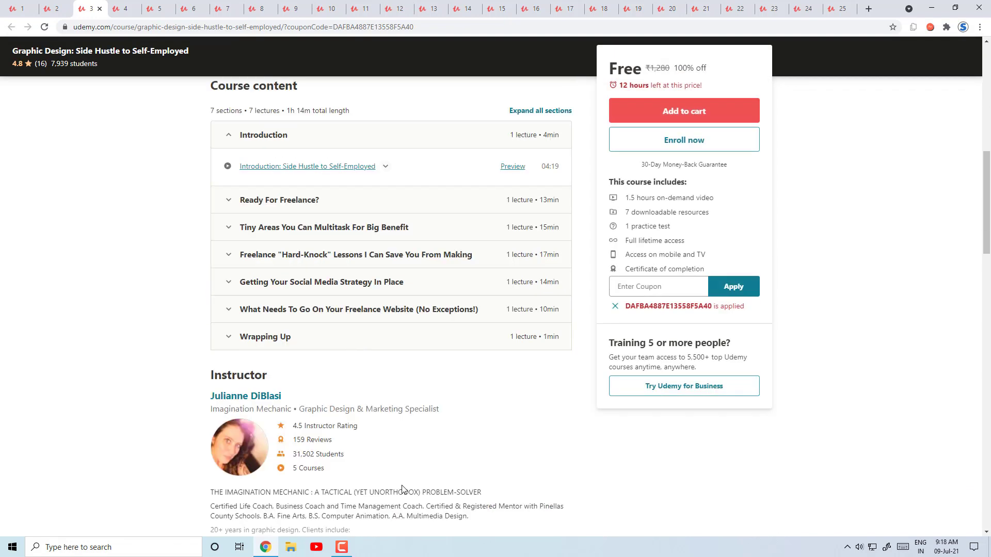
scroll(351, 348, "down", 3)
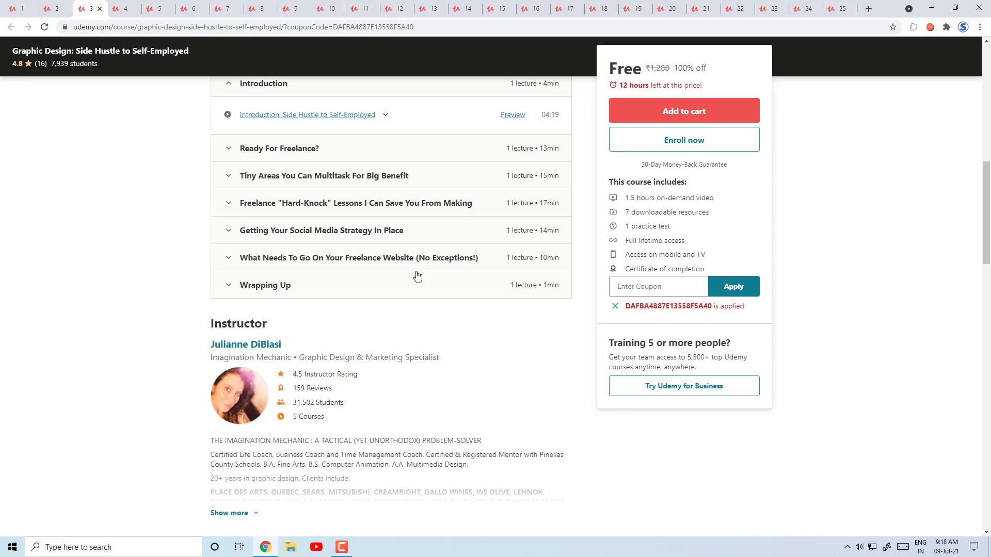
scroll(494, 471, "up", 2)
scroll(494, 471, "up", 5)
scroll(494, 471, "up", 3)
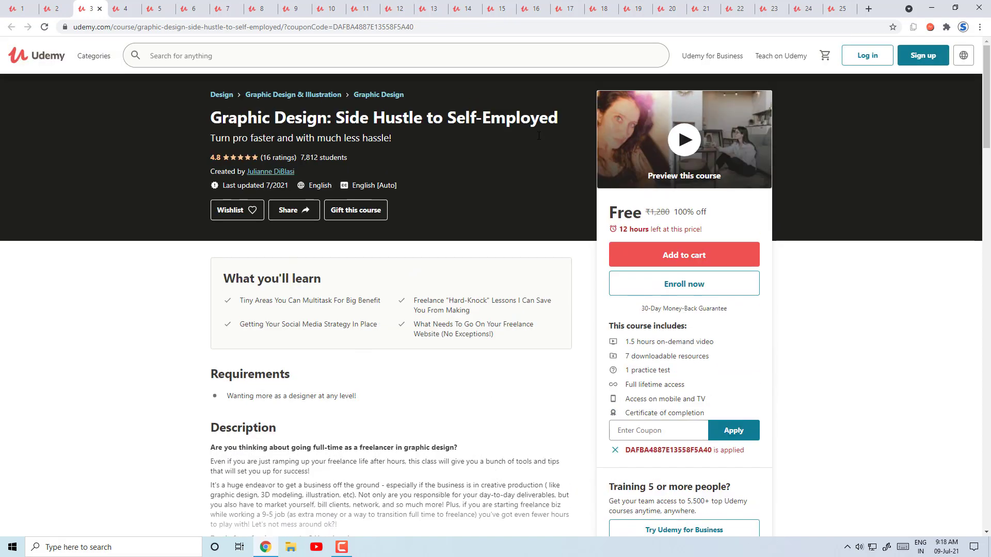
View the SQLite Database course in tab 4, then the Bitcoin For Beginners course.
left_click(124, 9)
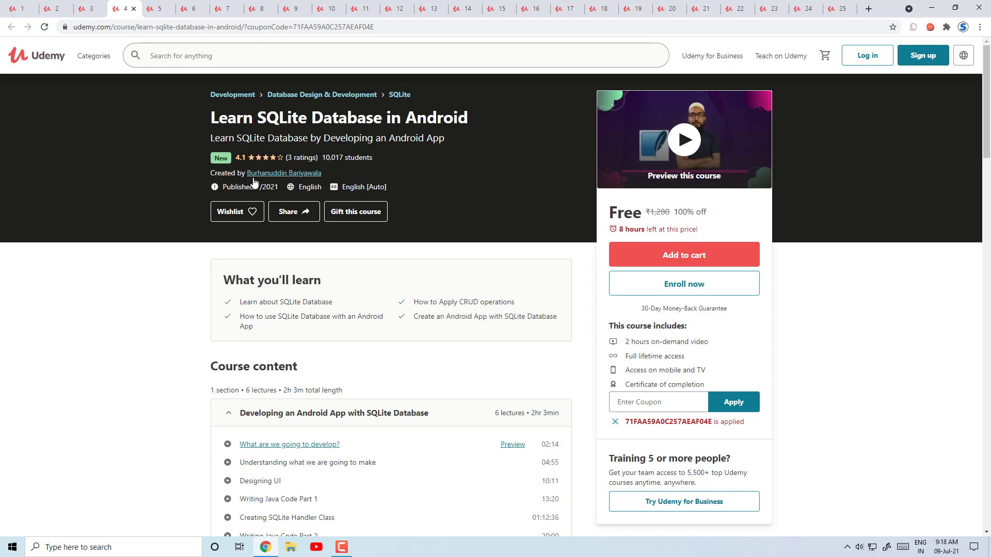
scroll(214, 211, "down", 3)
scroll(214, 211, "down", 1)
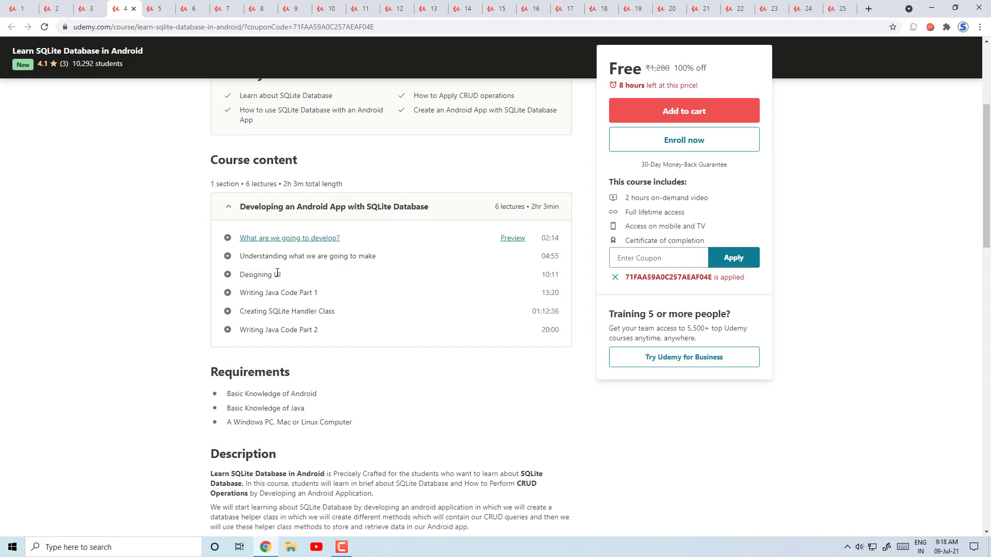
scroll(356, 249, "up", 1)
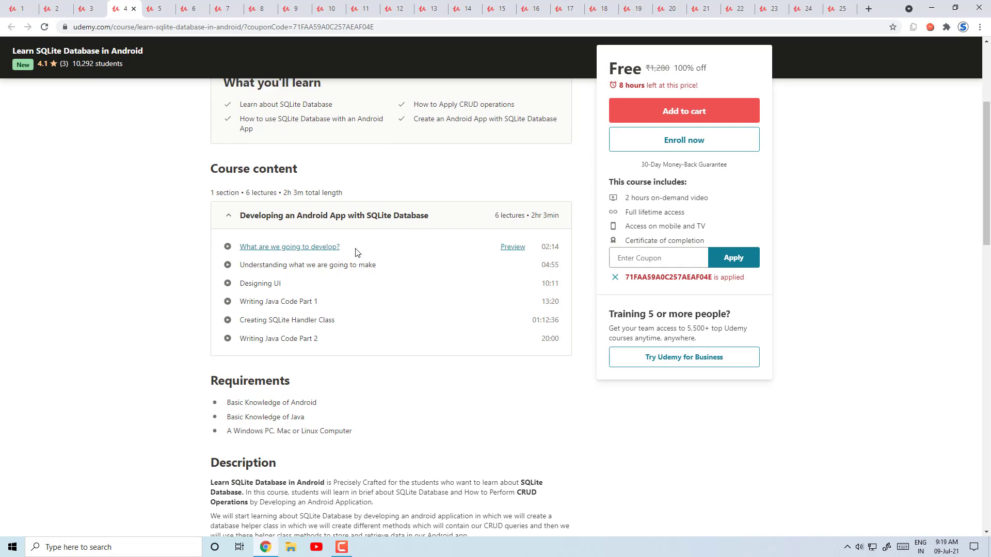
scroll(355, 249, "up", 4)
left_click(159, 9)
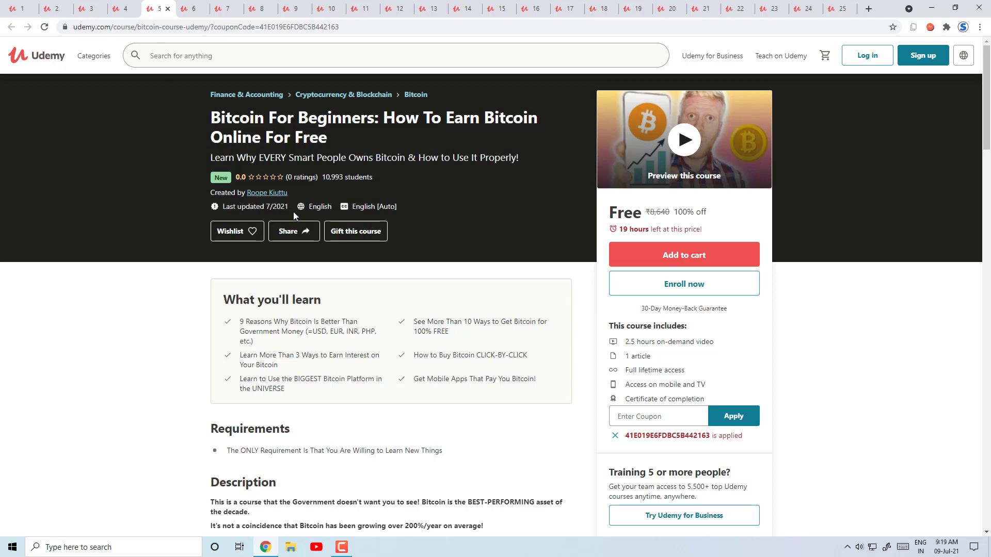
scroll(325, 263, "down", 5)
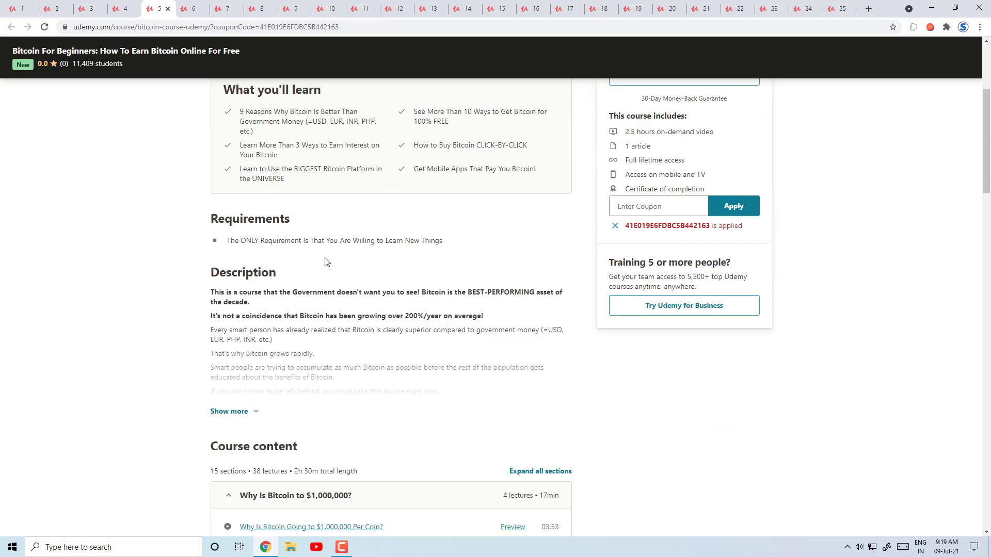
scroll(325, 263, "down", 5)
scroll(325, 261, "up", 5)
scroll(325, 261, "up", 3)
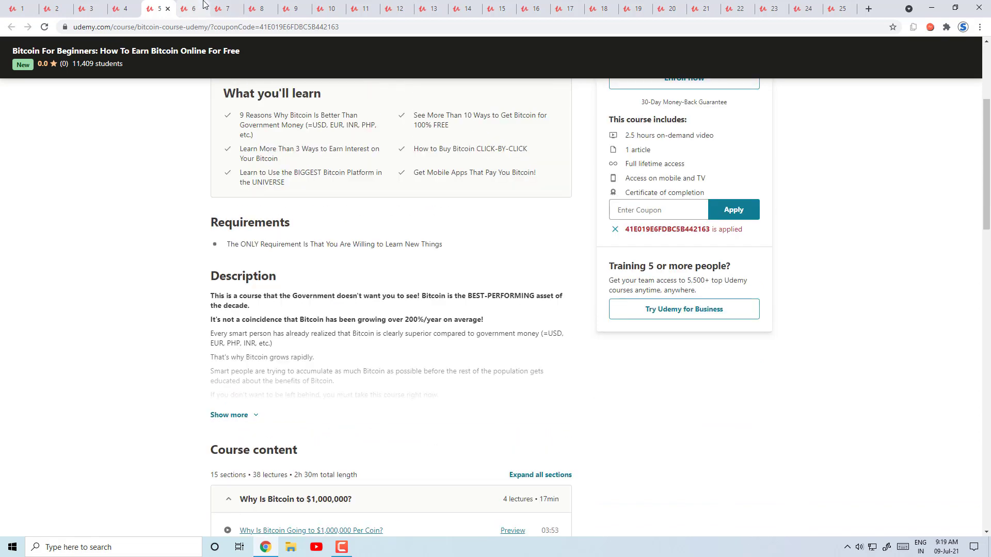
Page through the SQL Server Masterclass and PowerPoint courses to the Excel Ultimate Course.
left_click(192, 8)
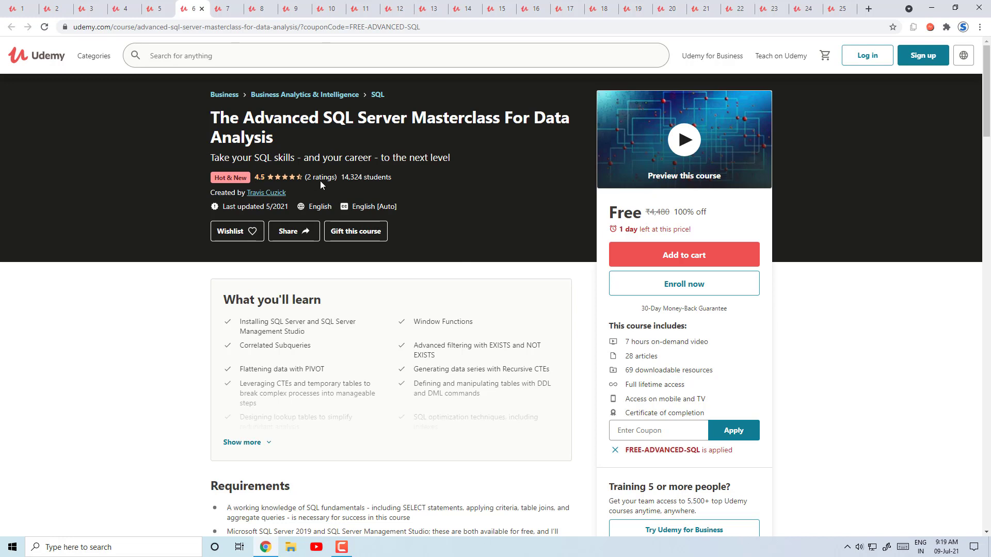
left_click(225, 8)
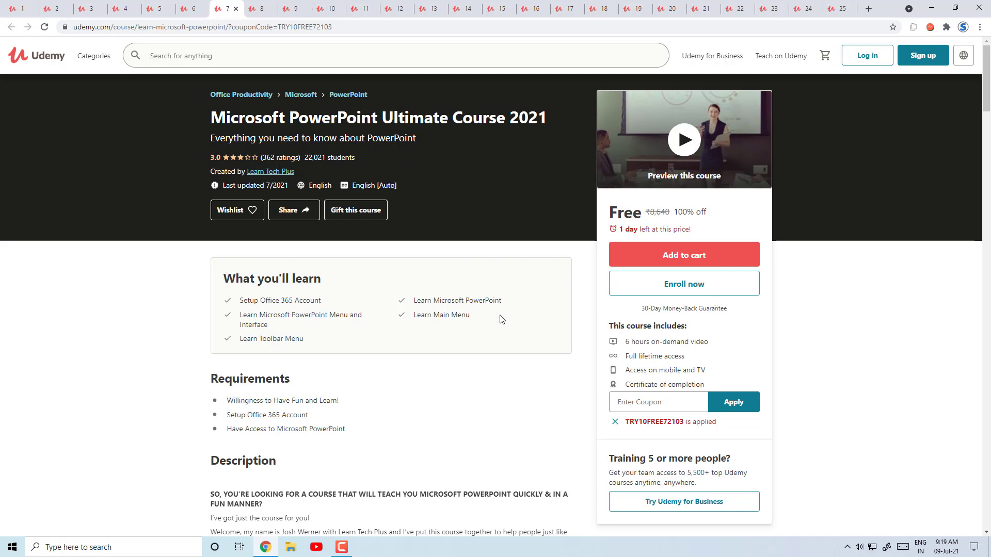
left_click(260, 8)
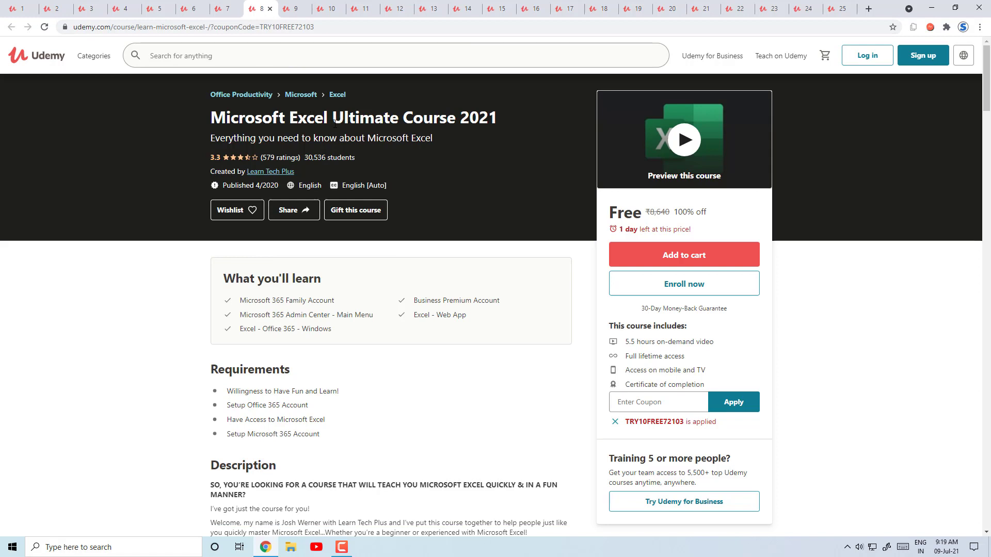
Highlight 'Excel Ultimate Course 2021' in the Excel course title with the highlighter extension.
left_click_drag(289, 118, 504, 120)
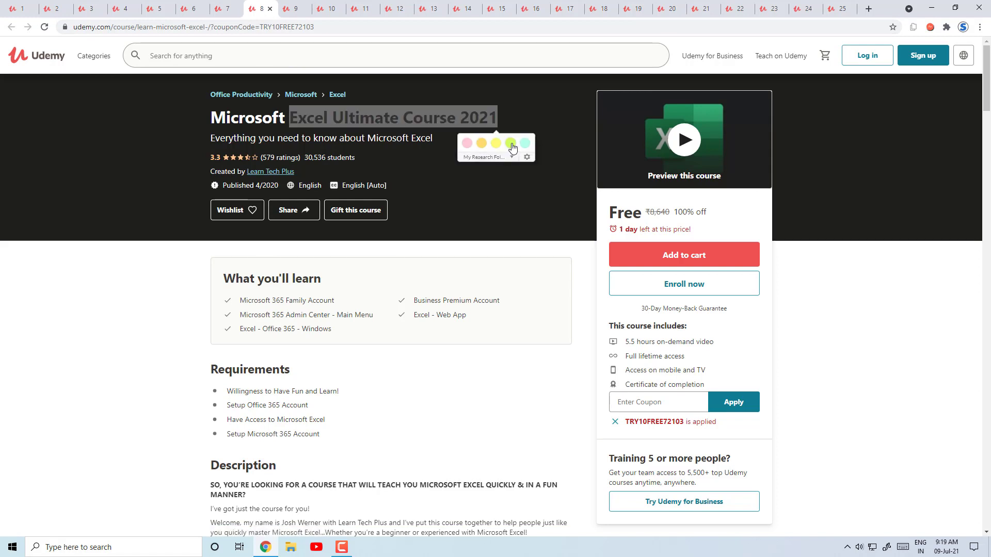
left_click(512, 146)
left_click(402, 252)
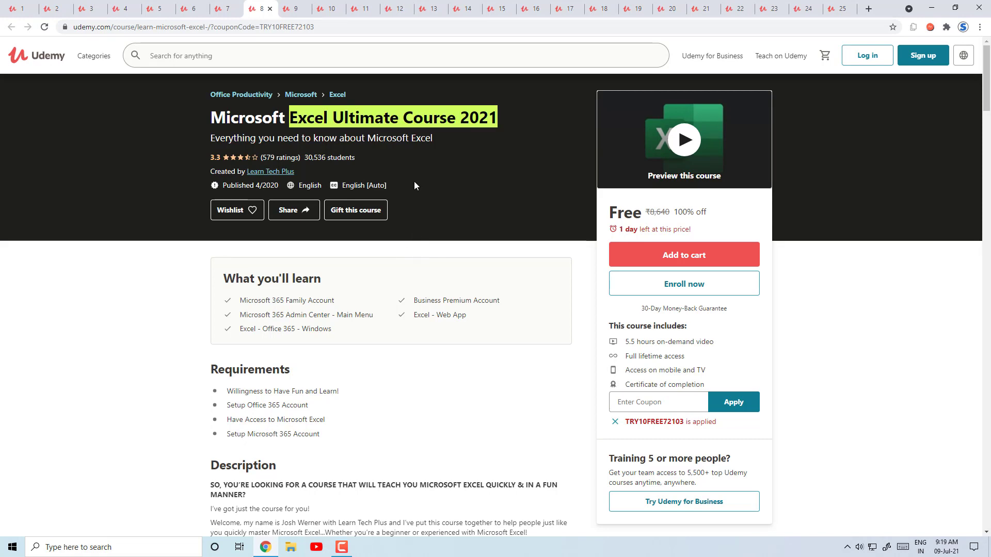
Browse the WordPress, Fitness, JavaScript and Cyber Security courses, ending on Digital Marketing Strategy 2021.
left_click(295, 9)
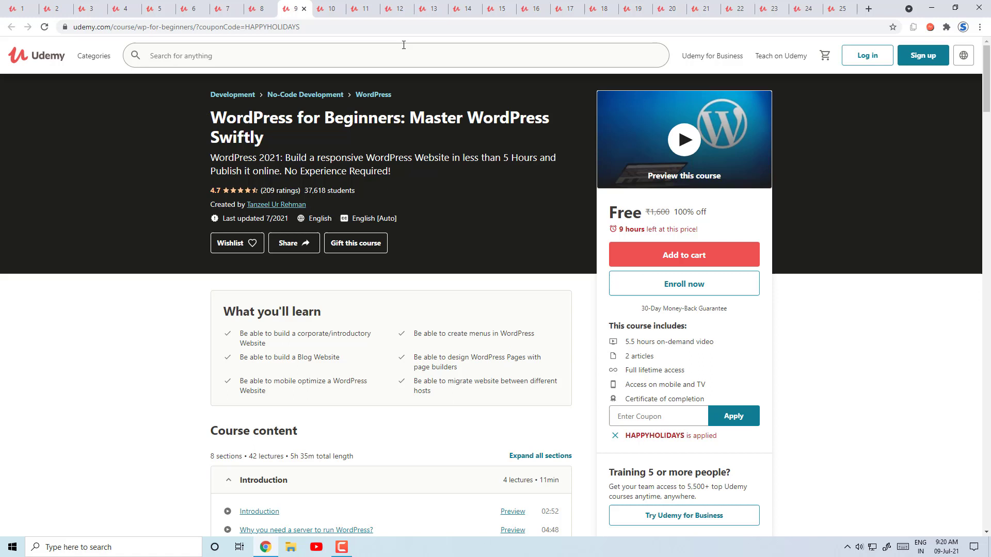
left_click(331, 8)
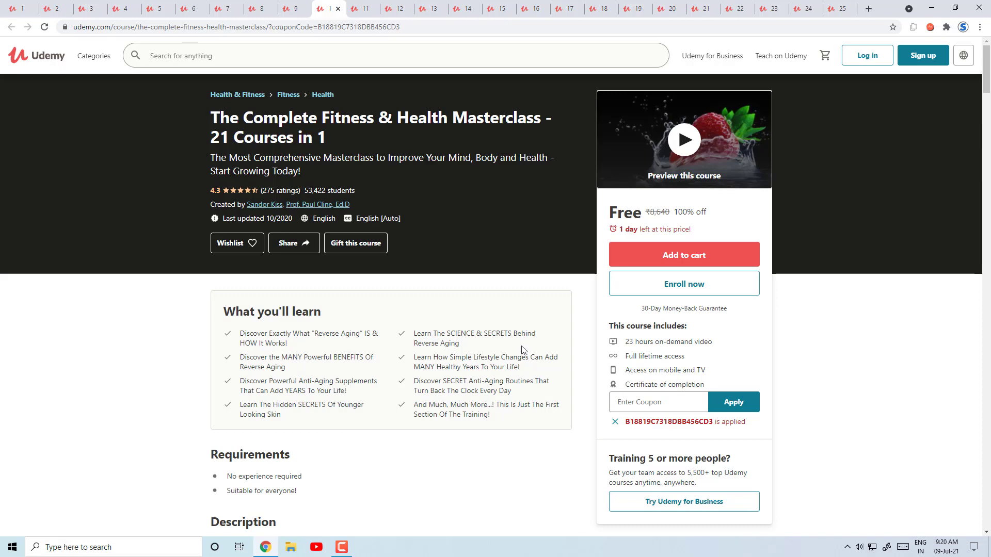
scroll(524, 344, "down", 5)
scroll(523, 348, "down", 2)
scroll(472, 487, "down", 2)
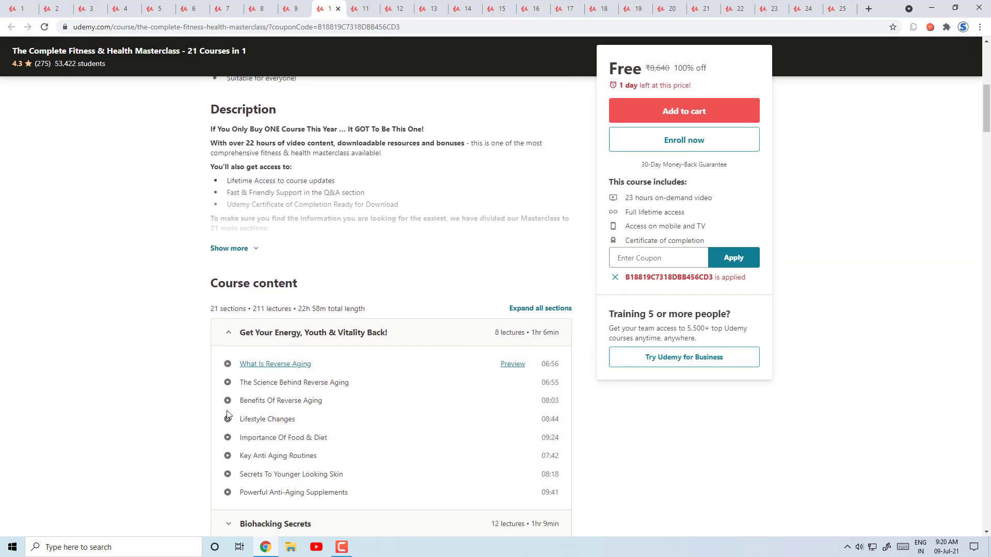
scroll(426, 155, "down", 5)
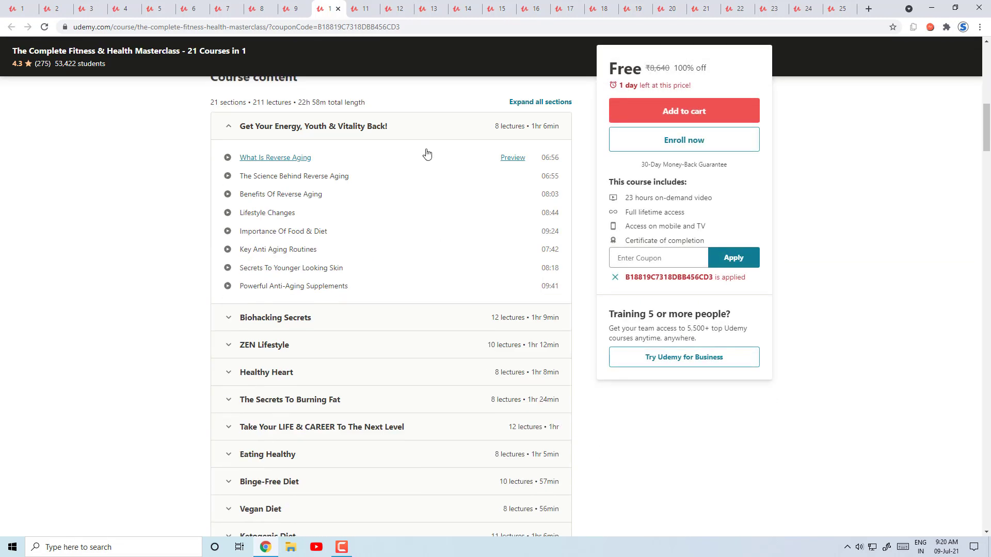
left_click(364, 9)
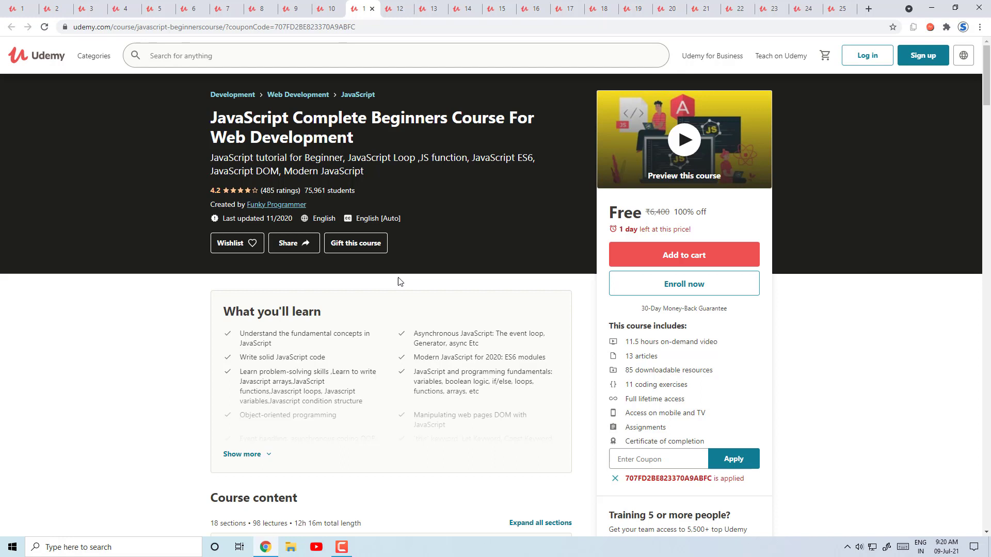
left_click_drag(210, 159, 255, 158)
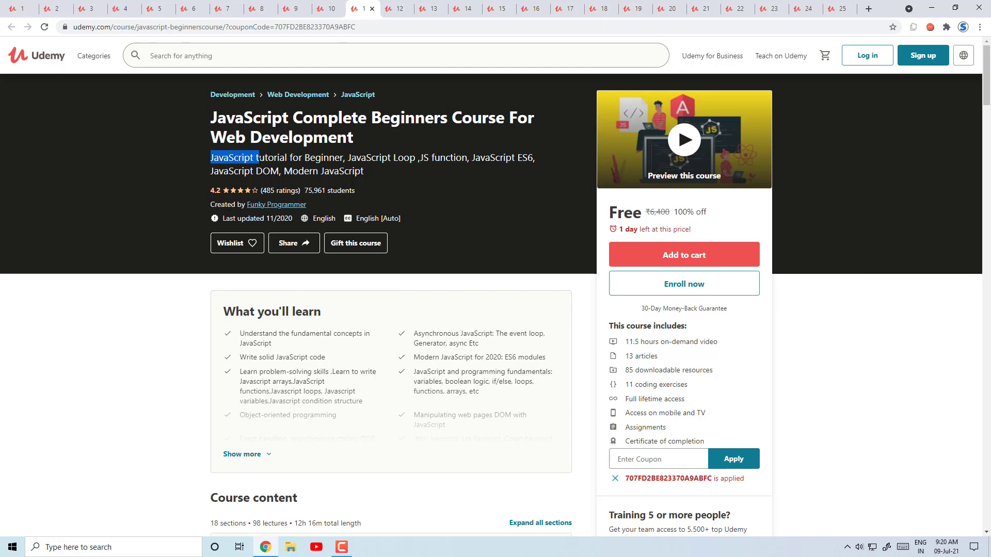
left_click(434, 194)
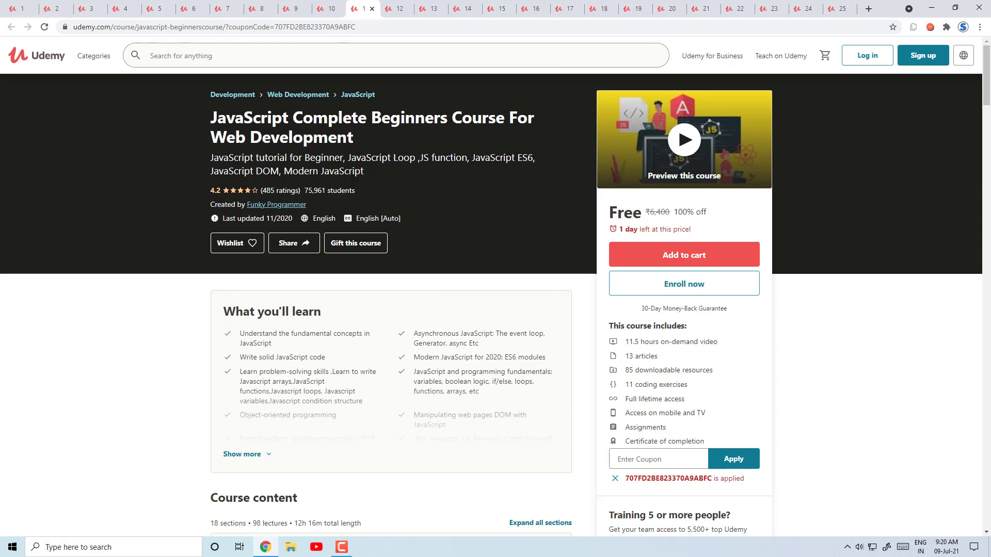
left_click(401, 9)
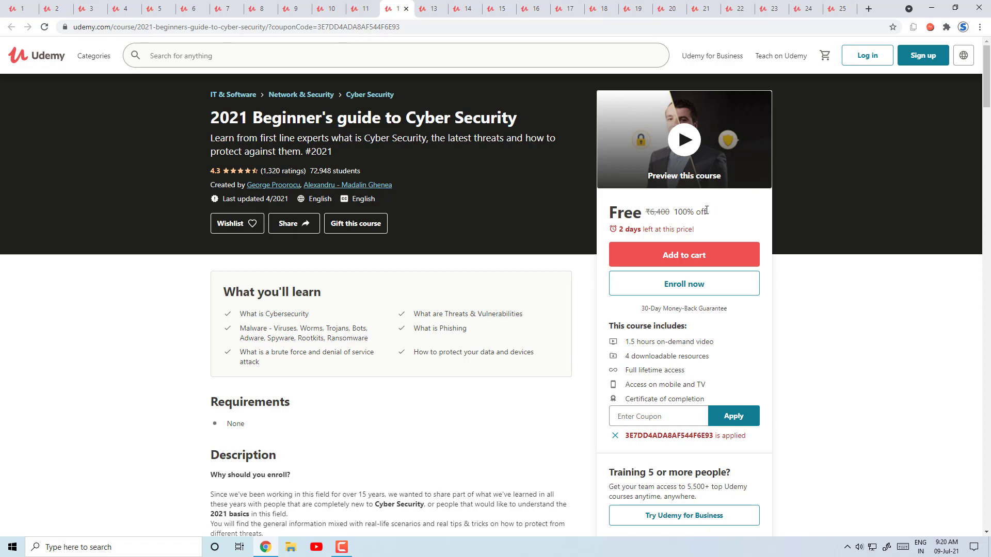
scroll(164, 175, "down", 10)
scroll(164, 175, "down", 5)
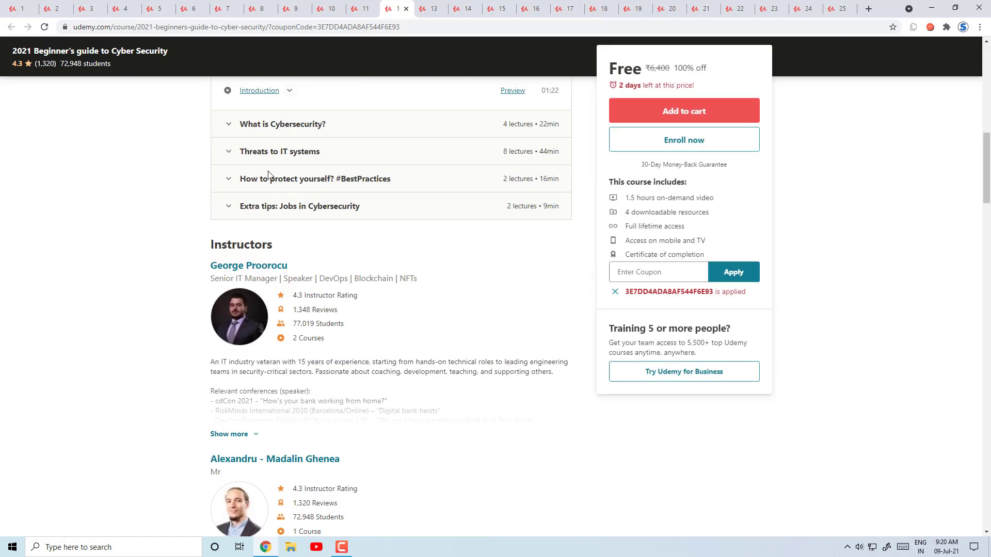
scroll(418, 239, "up", 15)
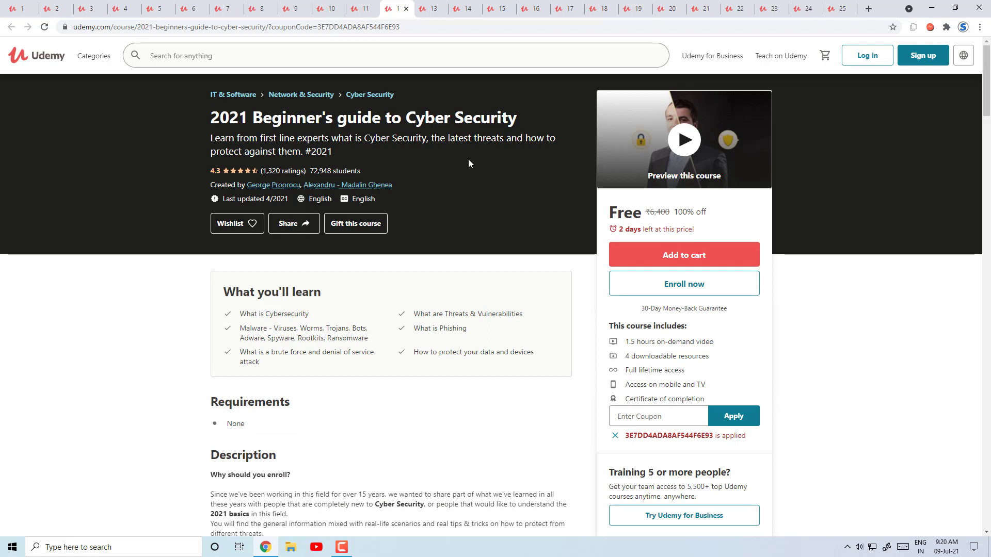
left_click(433, 9)
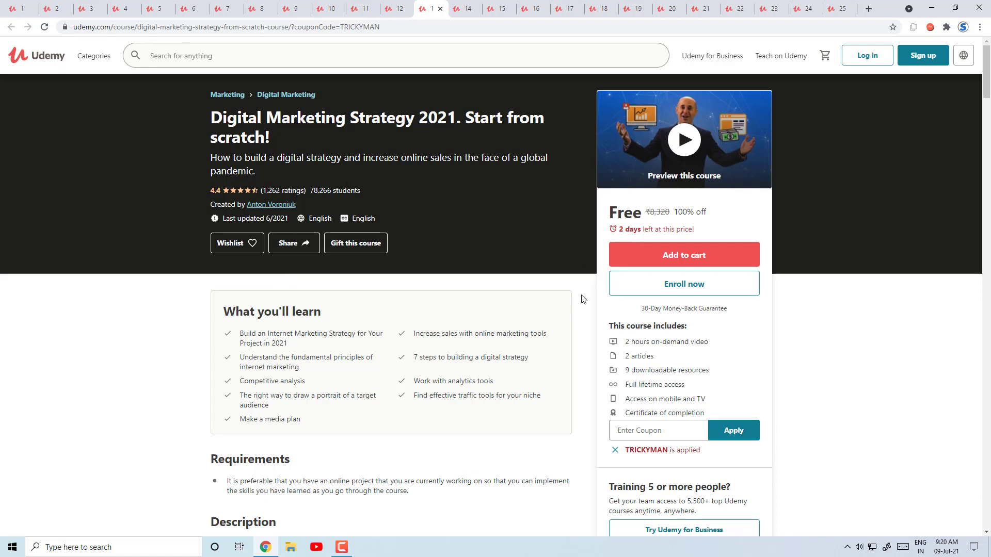
Step through the Google Drive and Database Design courses to the Agile Scrum Master Workshop.
left_click(462, 9)
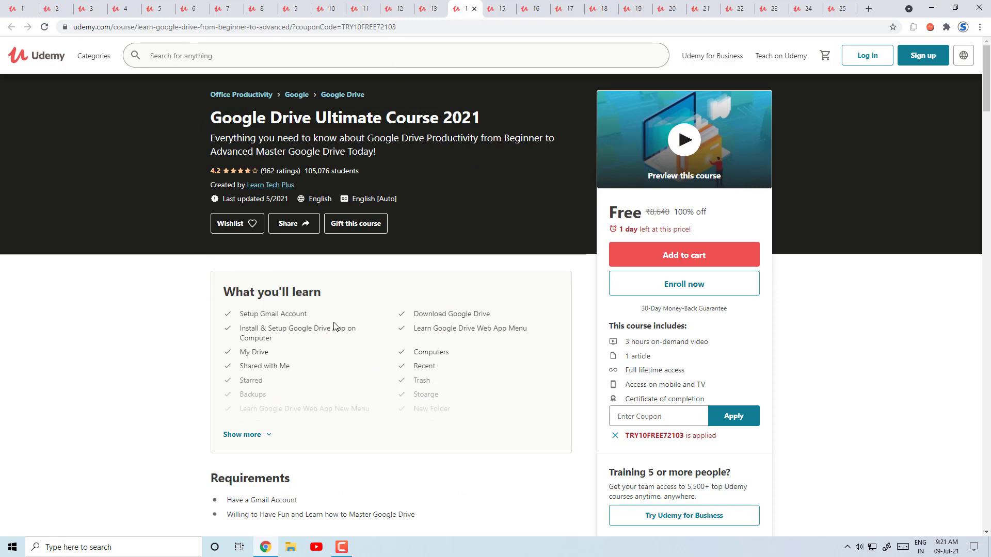
left_click(496, 8)
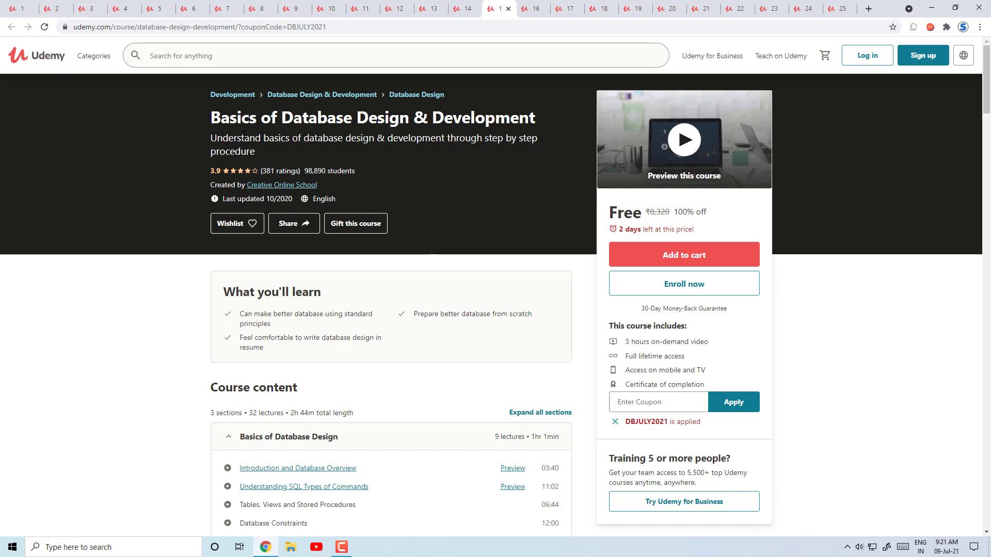
scroll(253, 152, "down", 4)
scroll(264, 209, "down", 1)
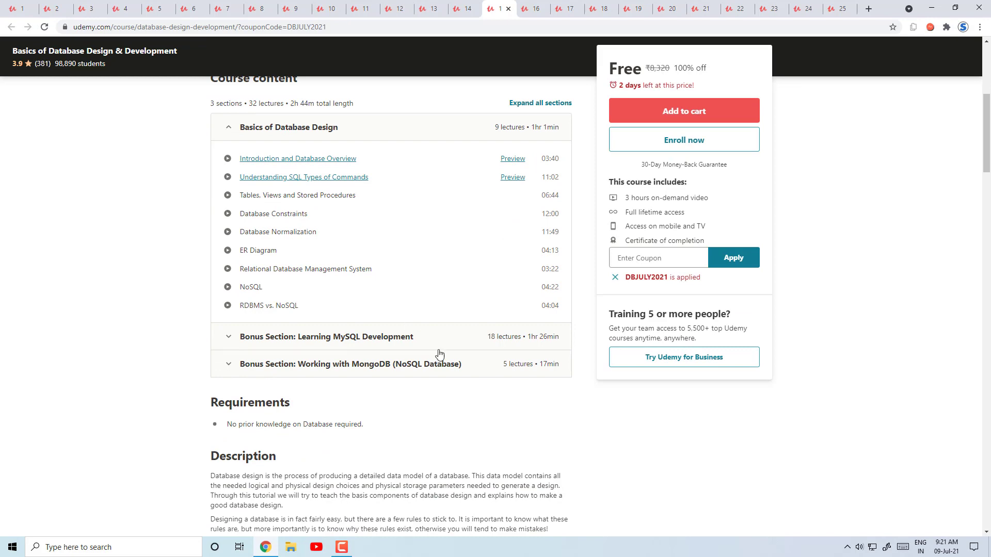
scroll(442, 354, "up", 5)
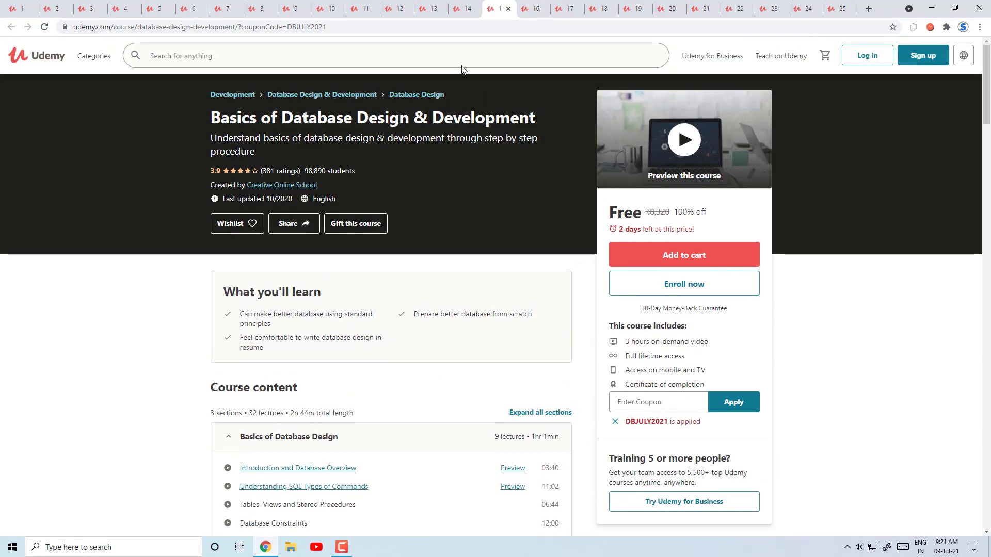
left_click(534, 9)
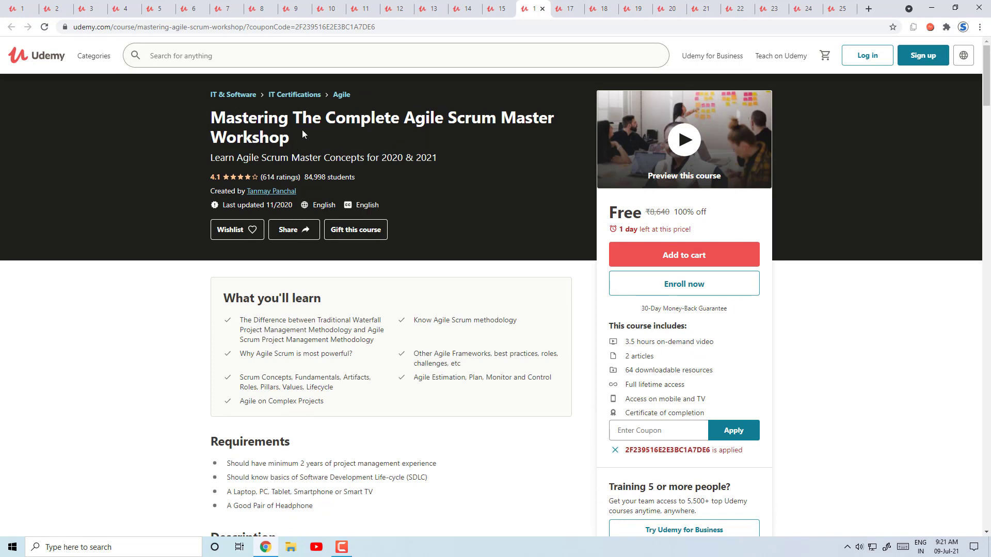
scroll(301, 155, "down", 5)
scroll(325, 209, "down", 2)
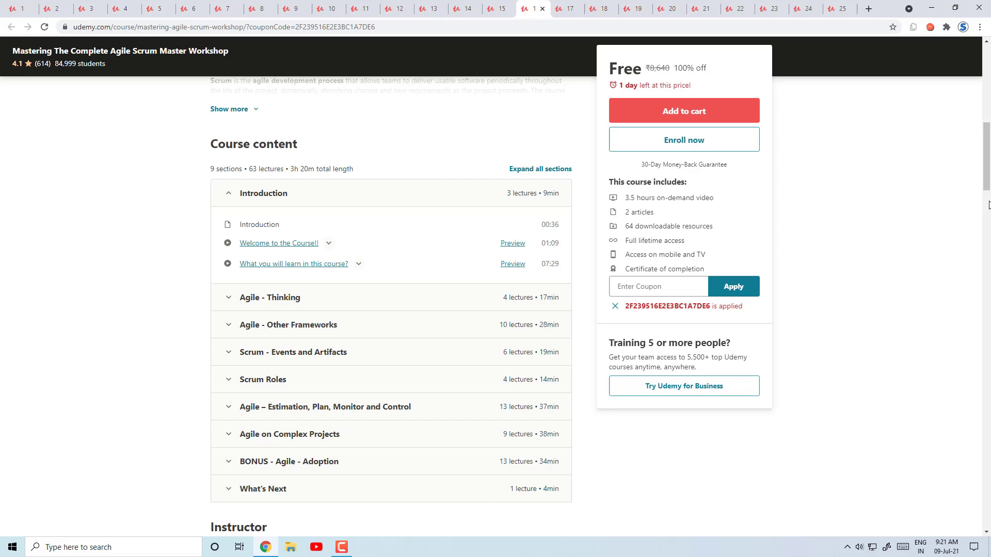
scroll(520, 322, "up", 10)
Step through jQuery Ultimate, Bootstrap 4, Video Marketing and SEO Training 2021 to jQuery for Absolute Beginners.
left_click(542, 8)
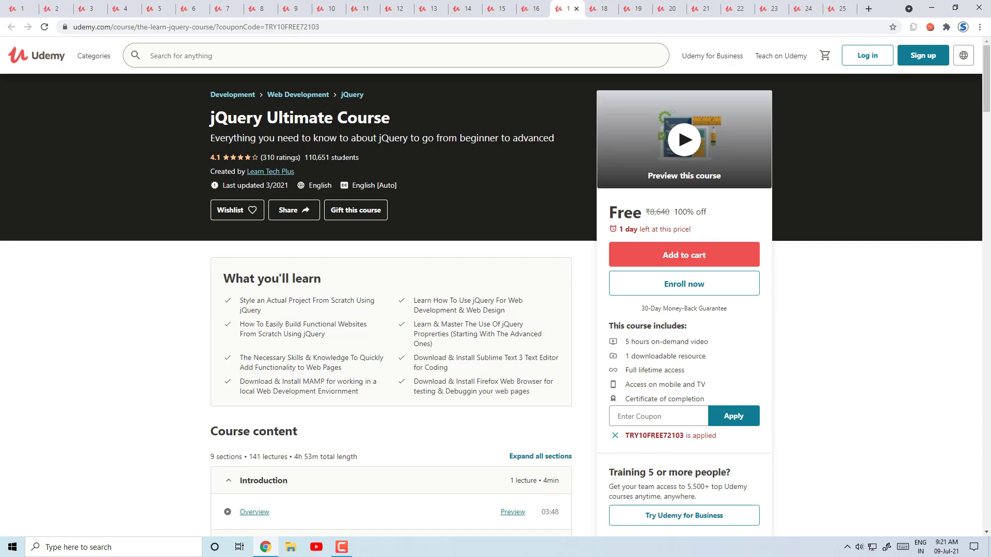
left_click(575, 9)
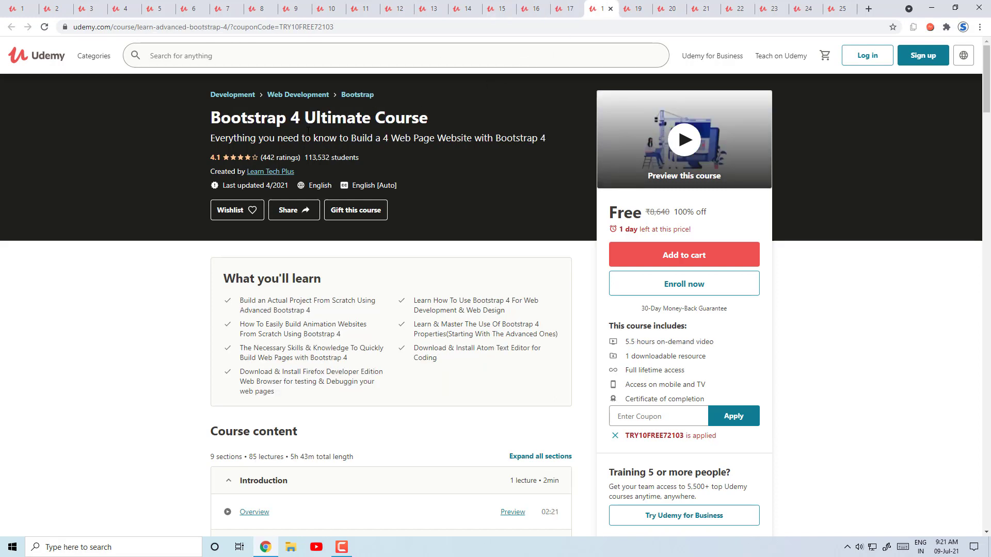
left_click(642, 9)
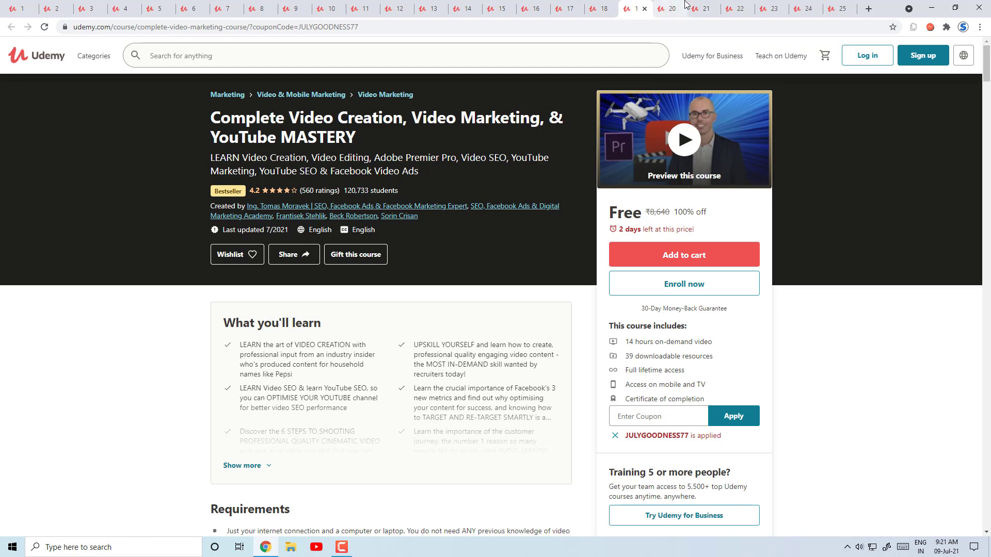
left_click(670, 9)
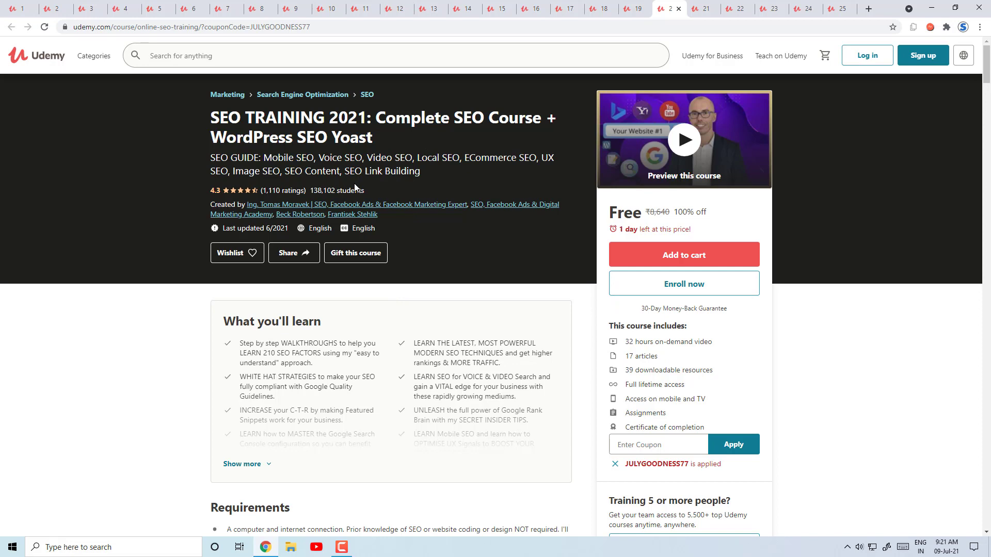
left_click(705, 8)
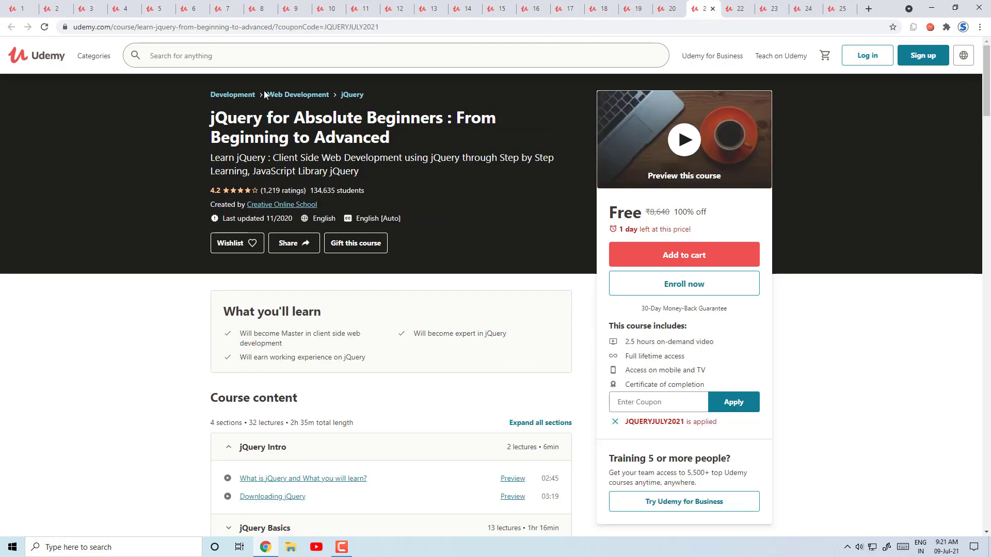
Expand the Complete Photography course's 11 more sections, then move to the R Studio course.
left_click(739, 6)
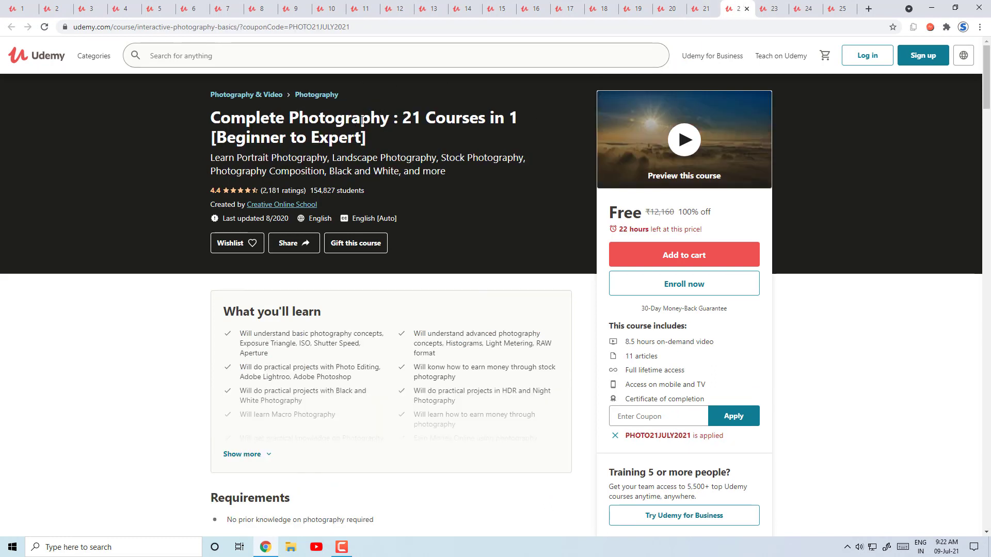
scroll(539, 149, "down", 3)
scroll(540, 149, "down", 6)
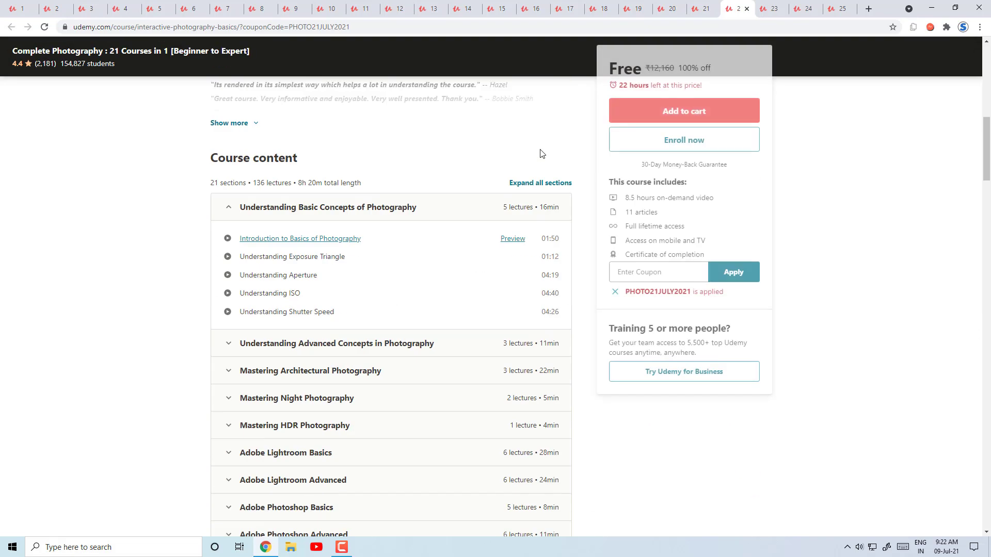
scroll(539, 155, "down", 3)
scroll(540, 155, "down", 3)
scroll(540, 155, "up", 4)
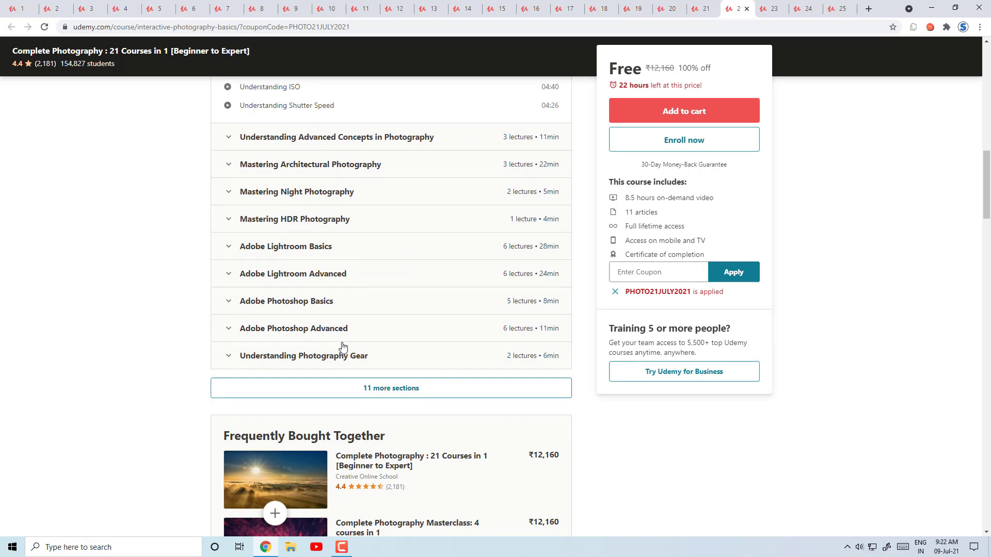
scroll(371, 334, "up", 1)
scroll(370, 333, "down", 2)
left_click(371, 335)
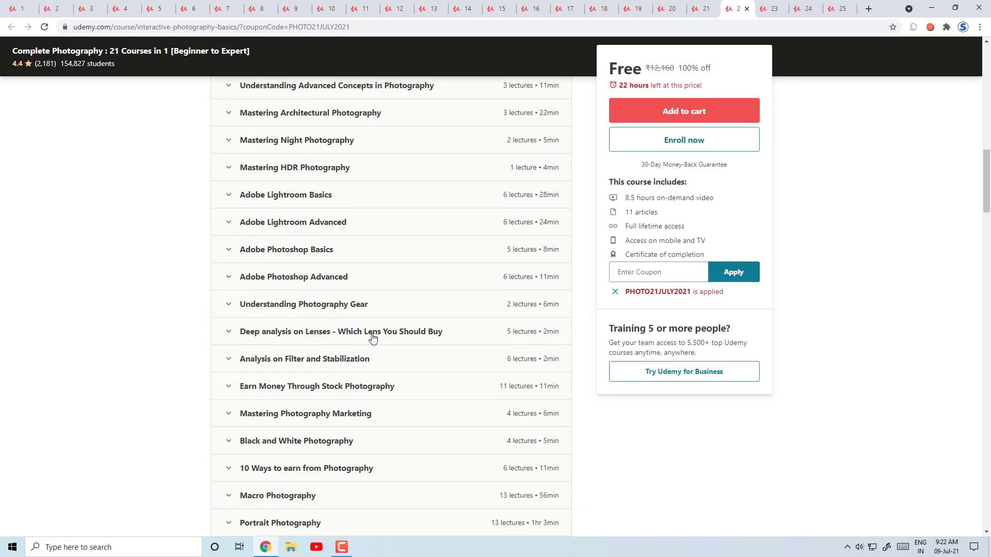
scroll(372, 338, "down", 2)
scroll(372, 339, "down", 2)
scroll(373, 339, "up", 5)
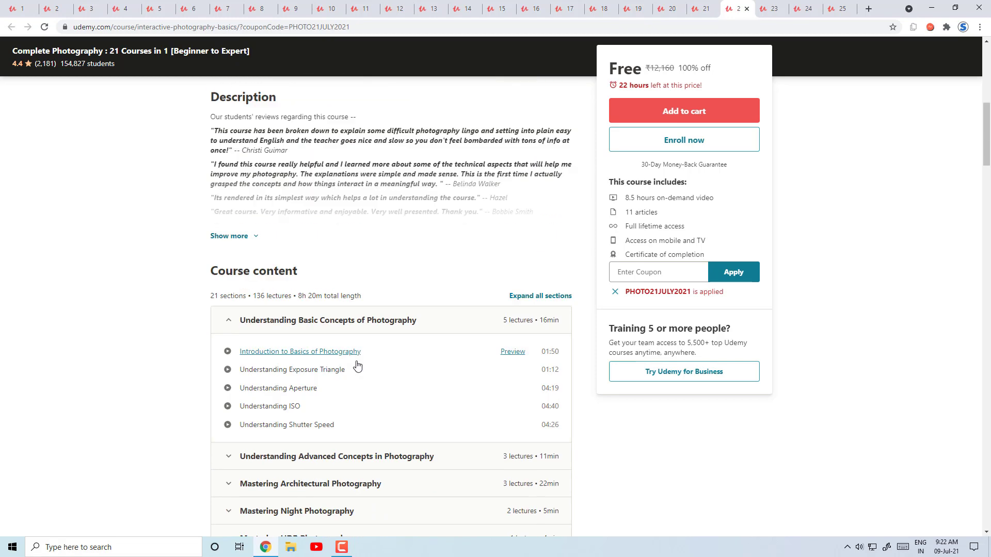
scroll(381, 313, "up", 5)
left_click(768, 9)
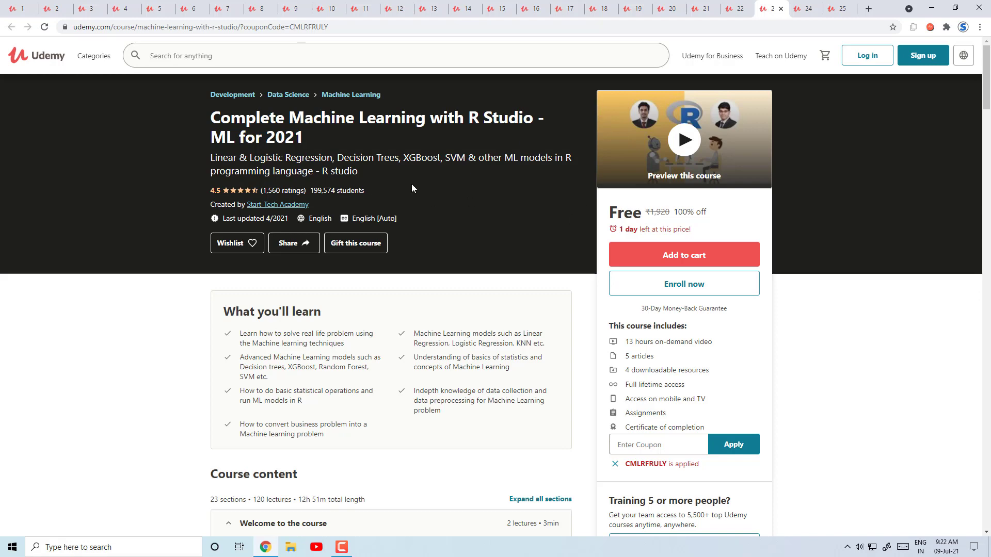
Review the AZ-104 practice exams page, then bring up the Cisco ARCH course in tab 25.
left_click(806, 9)
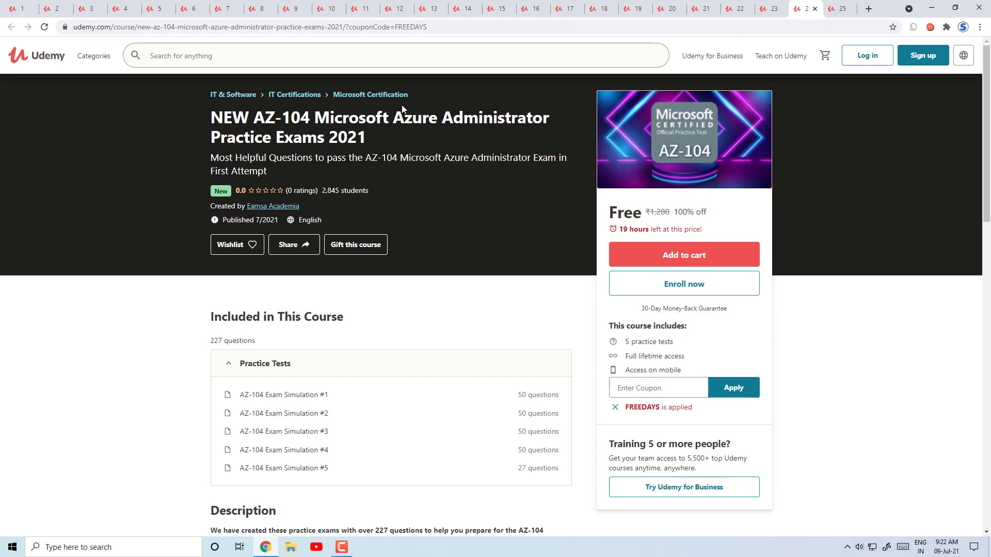
scroll(405, 230, "down", 2)
scroll(405, 229, "down", 5)
scroll(405, 230, "up", 7)
left_click(835, 8)
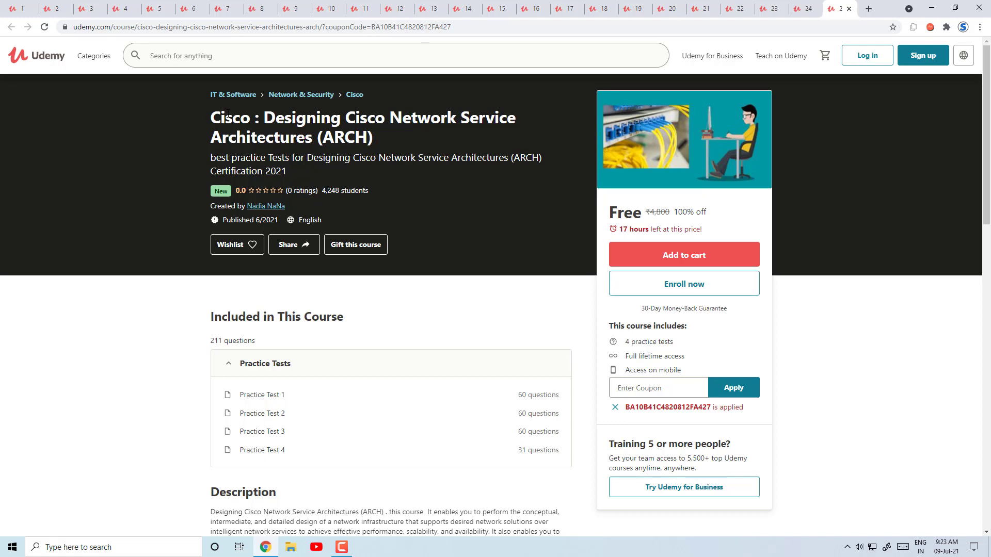
left_click(341, 548)
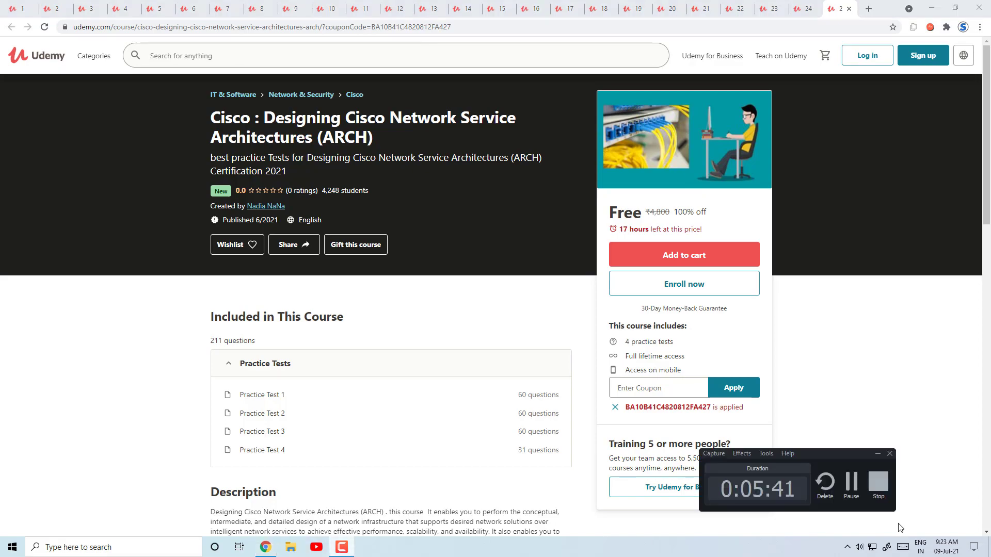